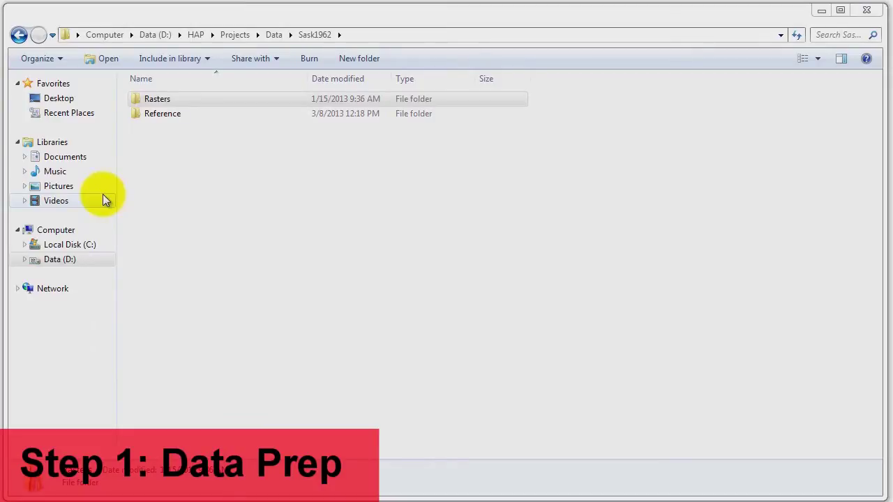
Browse into Rasters > Raw_Photos to look over the raw photo TIFFs
left_click(155, 98)
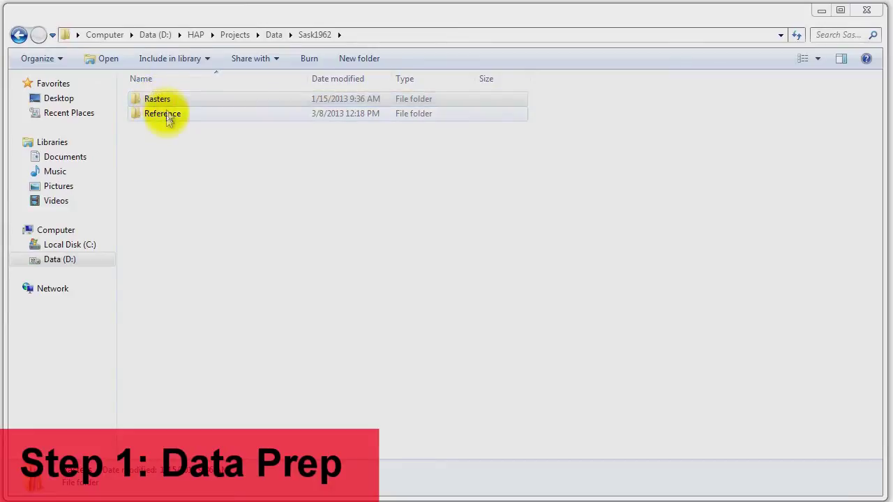
double_click(160, 98)
double_click(161, 100)
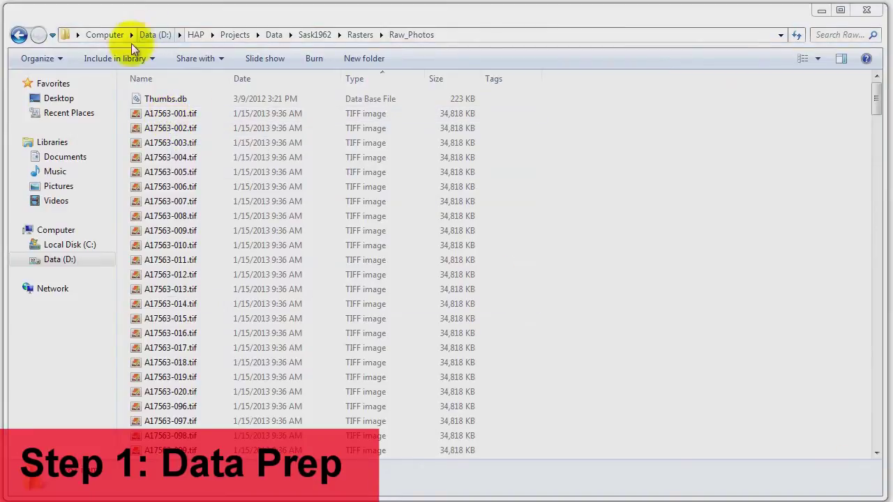
Go back up to Sask1962 and open Reference\Sask1962__metadata.xlsx in Excel
left_click(19, 35)
left_click(16, 35)
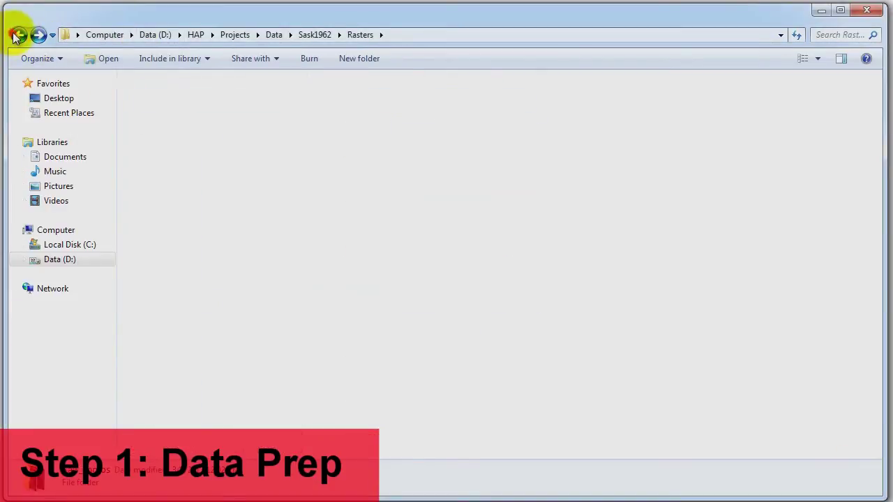
double_click(163, 115)
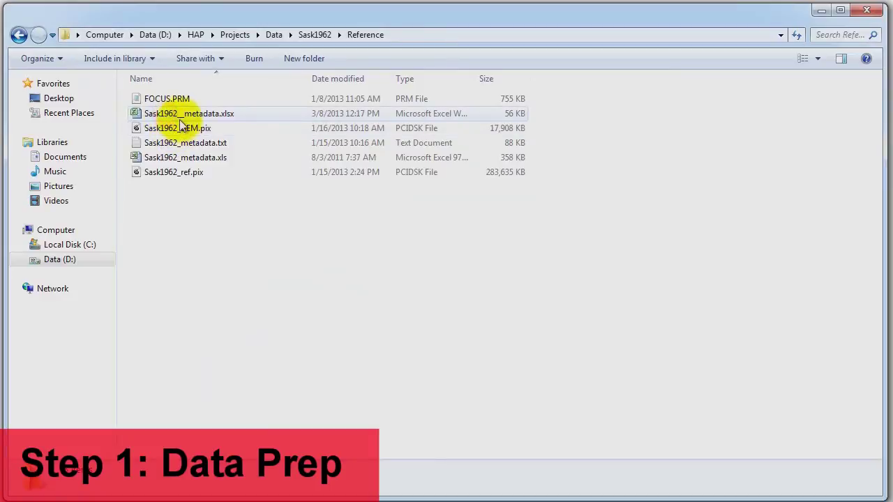
mouse_move(183, 134)
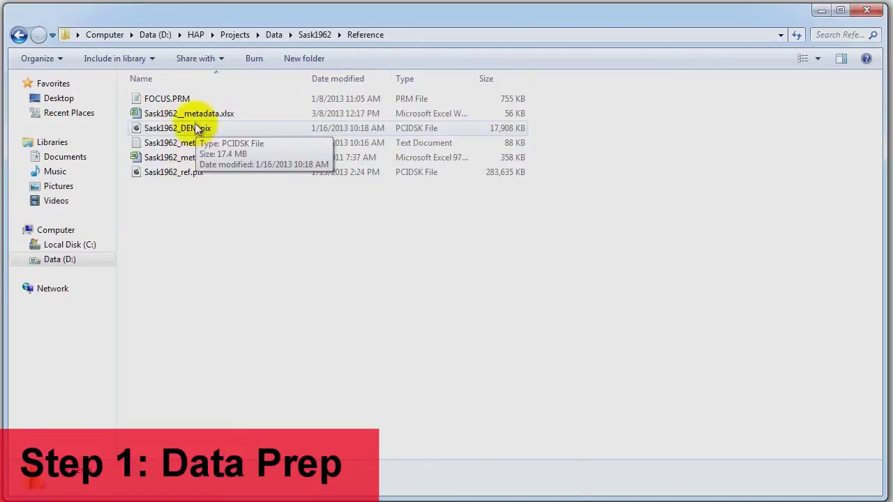
mouse_move(199, 115)
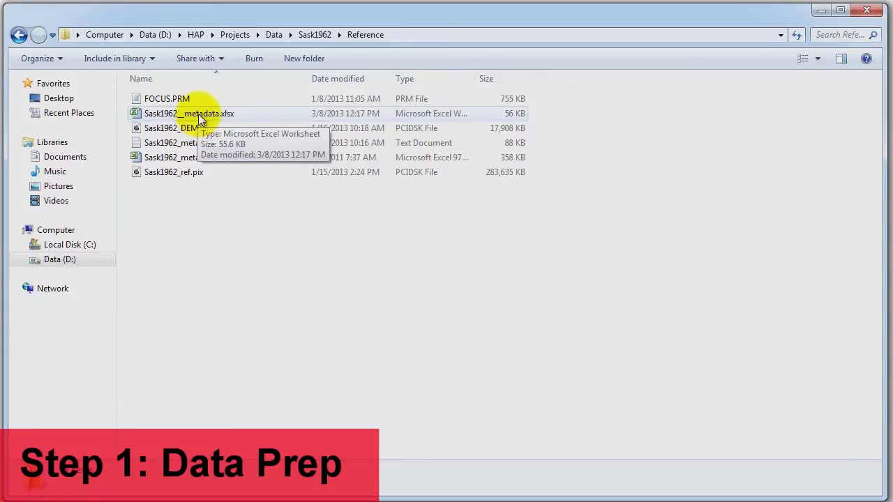
double_click(198, 113)
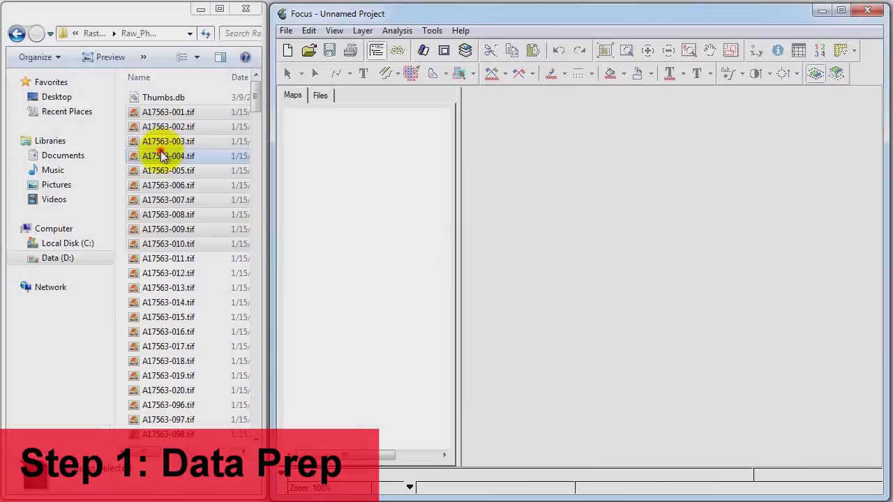
Add the A17563 raw TIFFs as map layers, zoom to extents, and hide layers 003, 002 and 001
left_click_drag(163, 149, 498, 168)
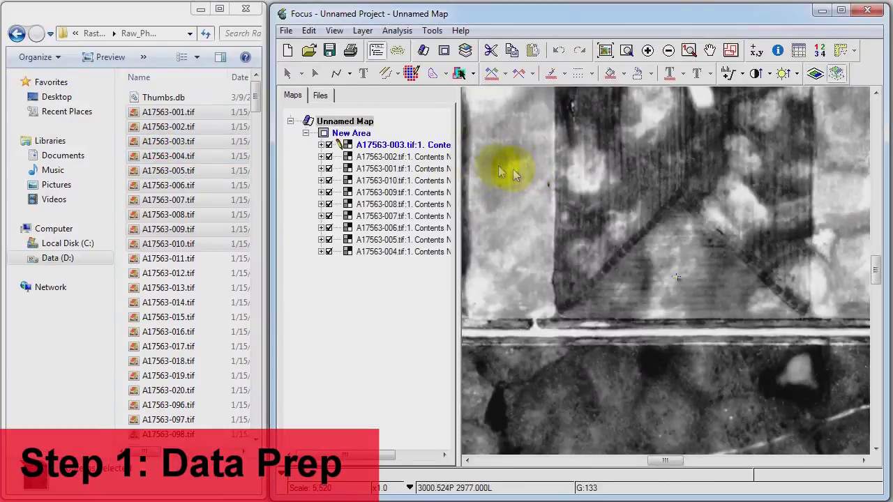
left_click(605, 50)
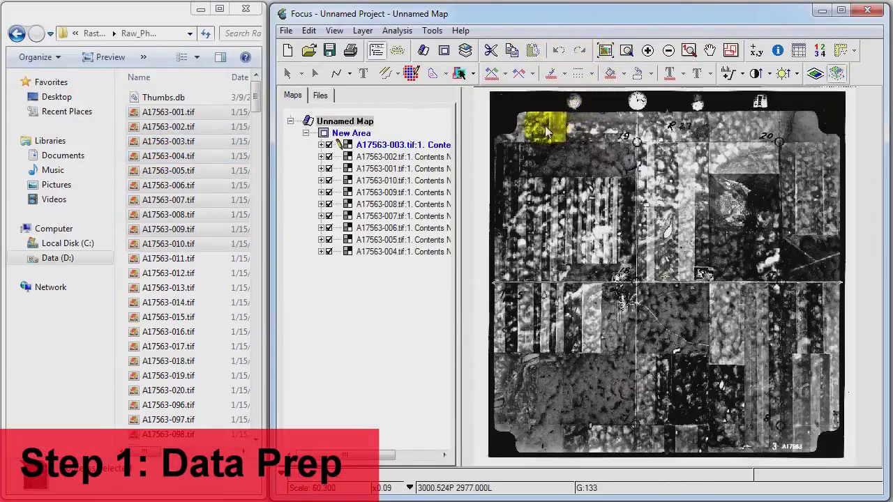
left_click(329, 146)
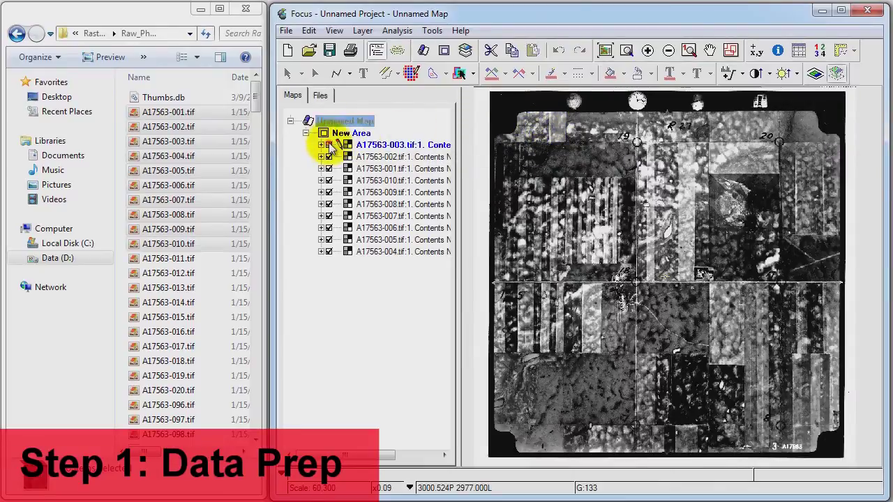
left_click(329, 145)
left_click(328, 157)
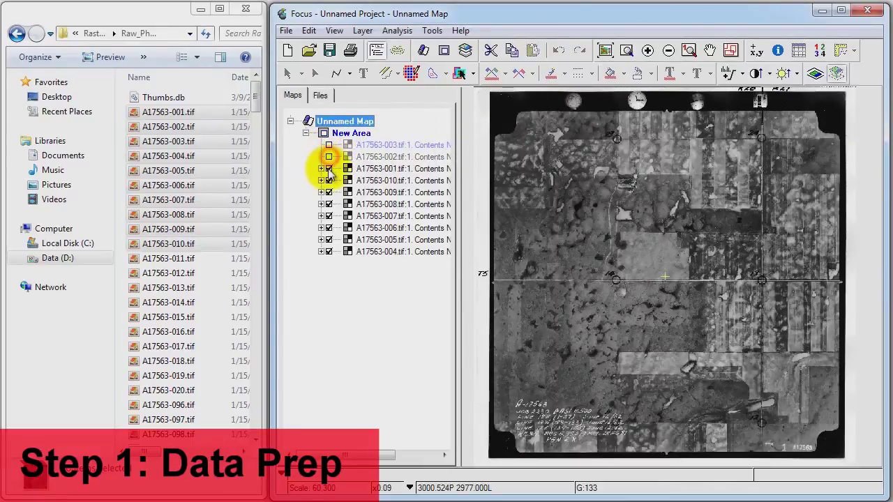
left_click(329, 169)
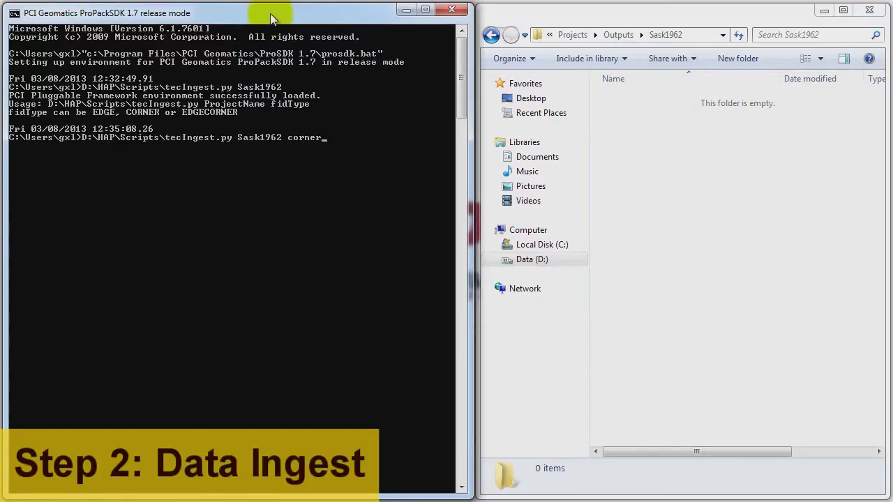
Run tecIngest.py Sask1962 corner to ingest the photos using corner fiducials
key("Return")
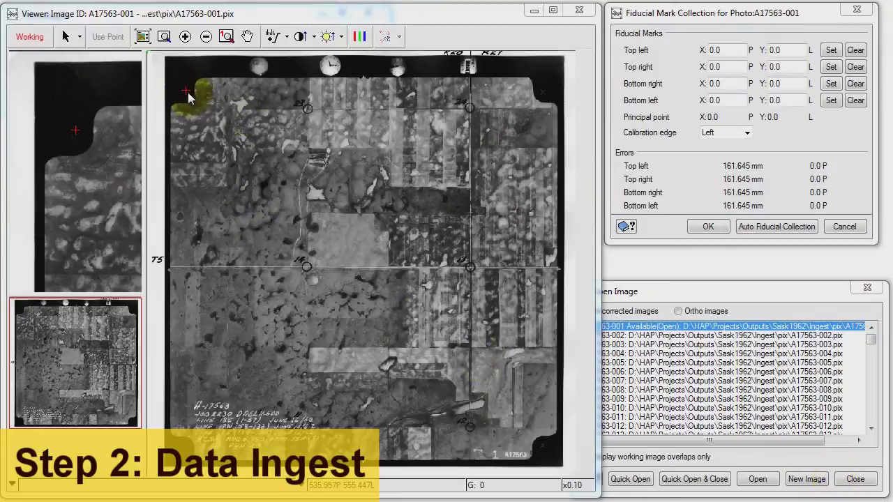
Zoom in and set the top-left fiducial mark of photo A17563-001 at its centre
left_click(185, 92)
scroll(185, 91, "up", 4)
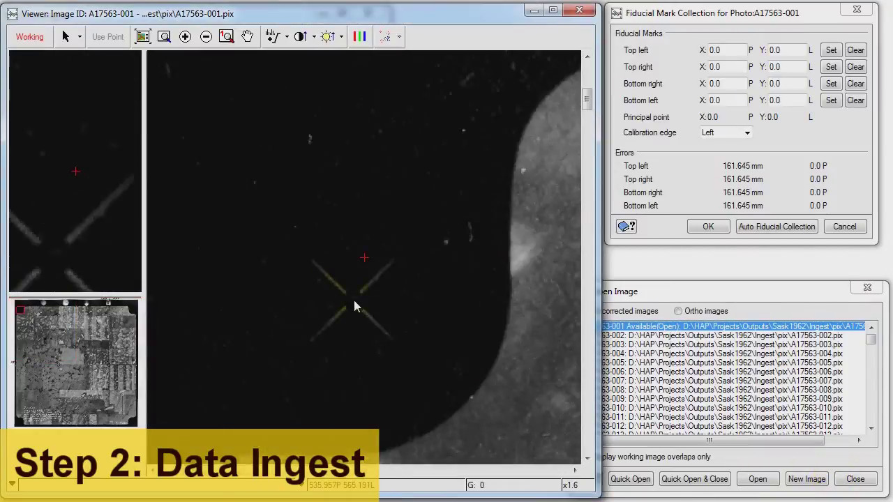
left_click(355, 298)
scroll(358, 306, "up", 4)
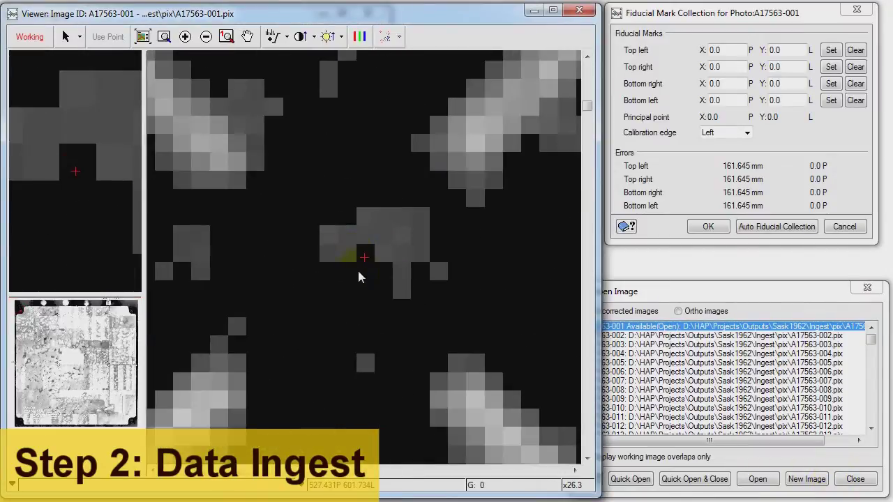
left_click(356, 275)
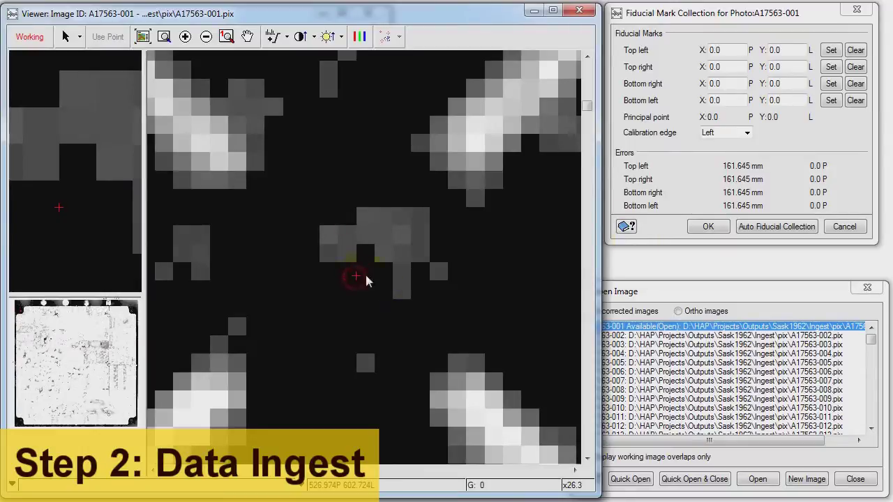
left_click(831, 50)
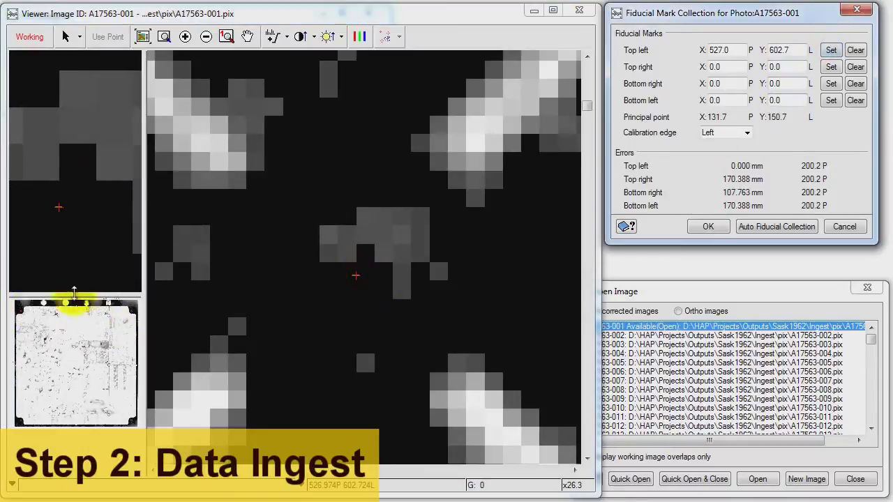
Move to the top-right fiducial and set its mark at the cross centre
left_click_drag(28, 320, 139, 321)
left_click(355, 212)
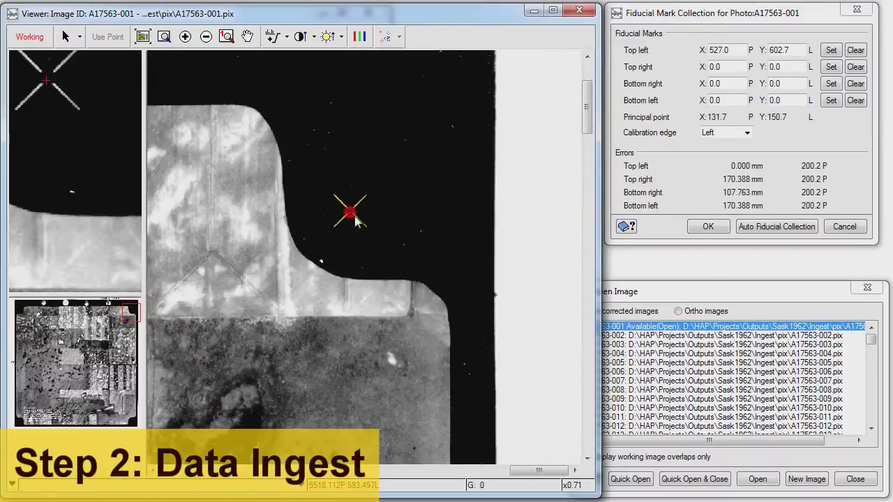
left_click(369, 249)
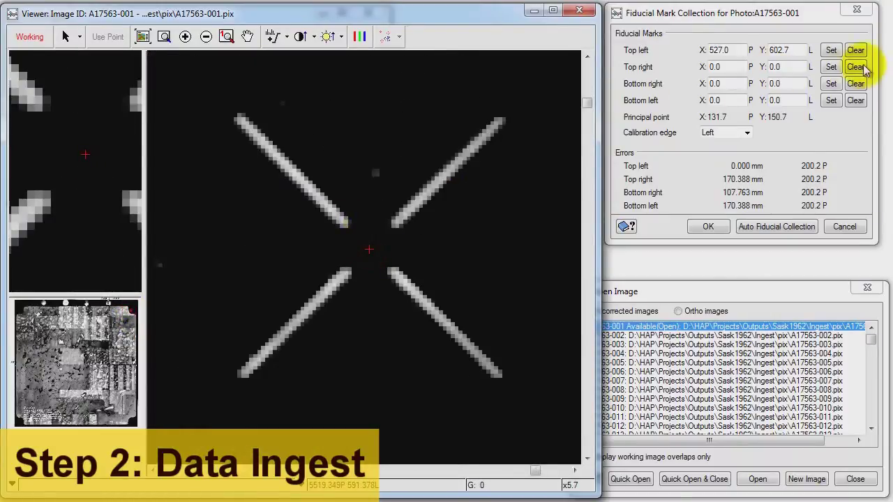
left_click(831, 67)
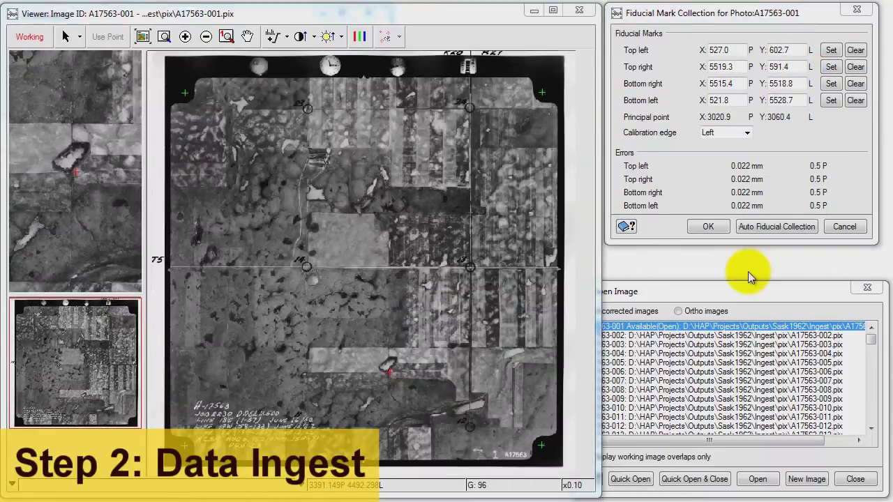
Run automatic fiducial collection on the photos, confirming the overwrite of the images
left_click(764, 226)
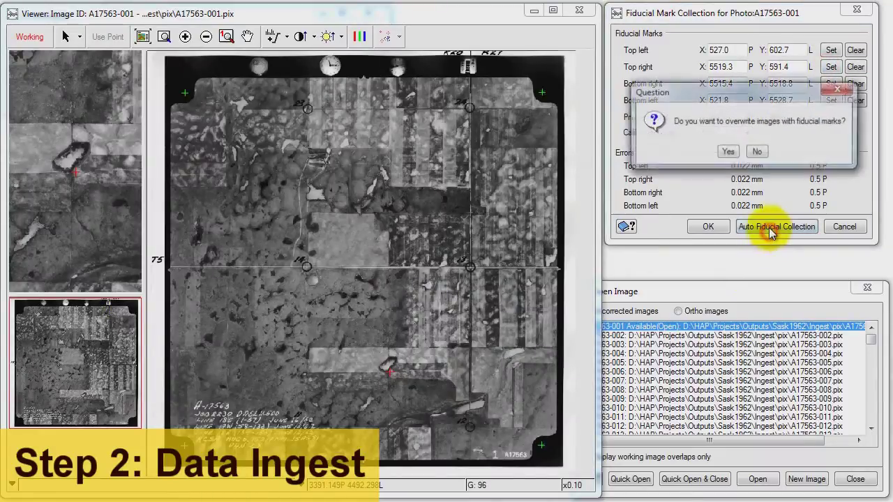
left_click(728, 152)
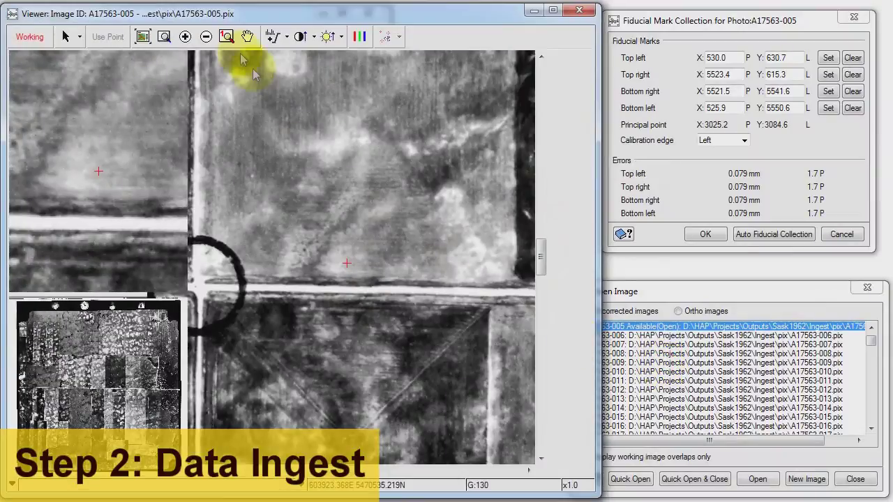
left_click(145, 39)
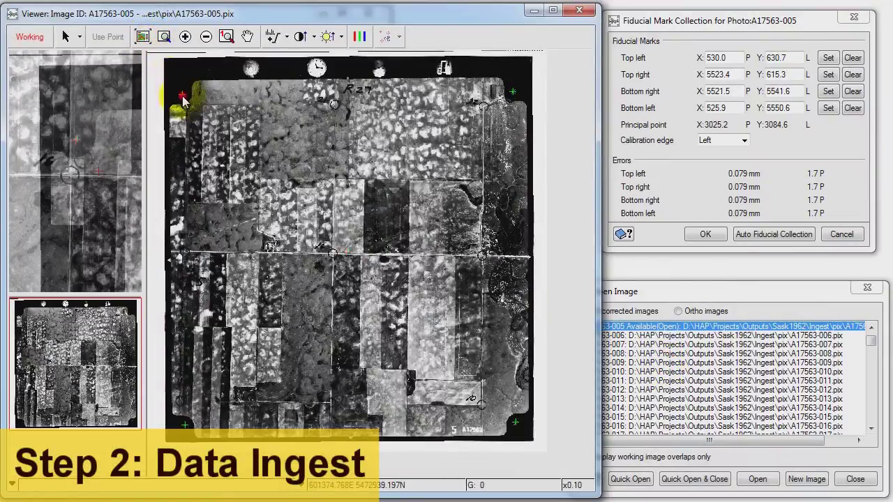
Inspect the top-left and top-right fiducials of A17563-005 at 1:1 resolution
left_click(226, 37)
left_click(251, 33)
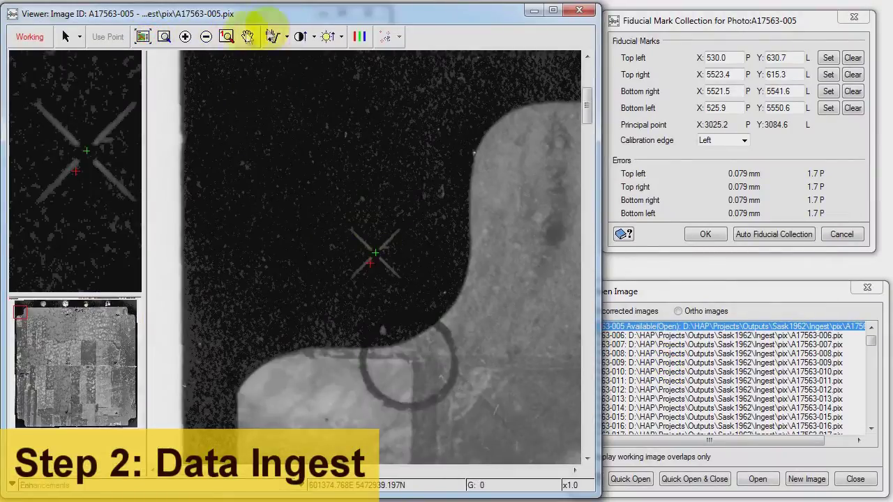
left_click(144, 36)
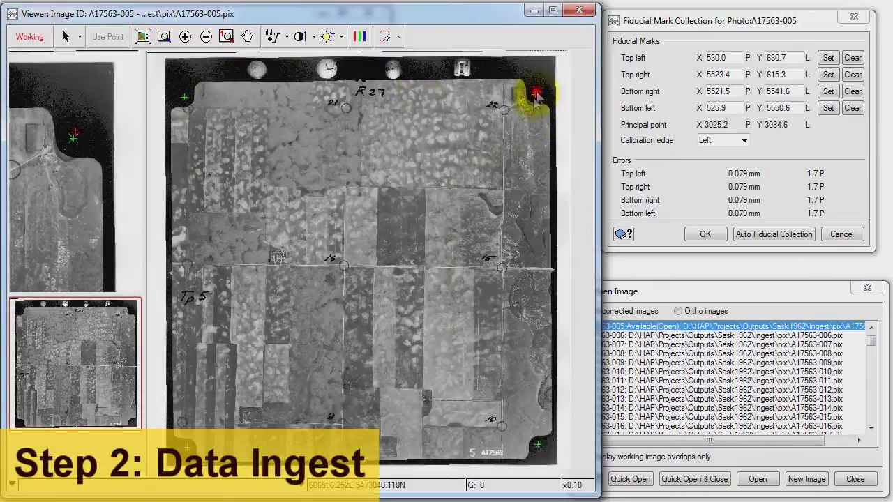
left_click(226, 36)
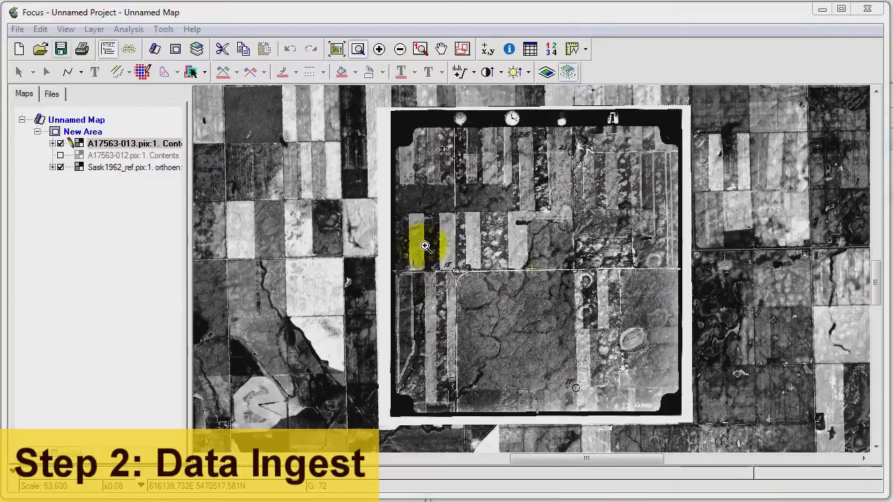
Zoom into intersection 15 and toggle A17563-013 off and on against the reference
left_click_drag(427, 244, 494, 296)
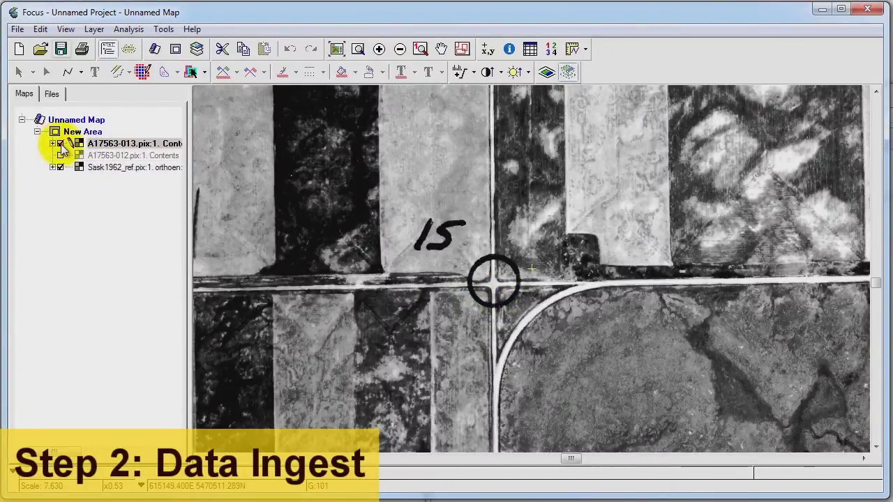
left_click(61, 144)
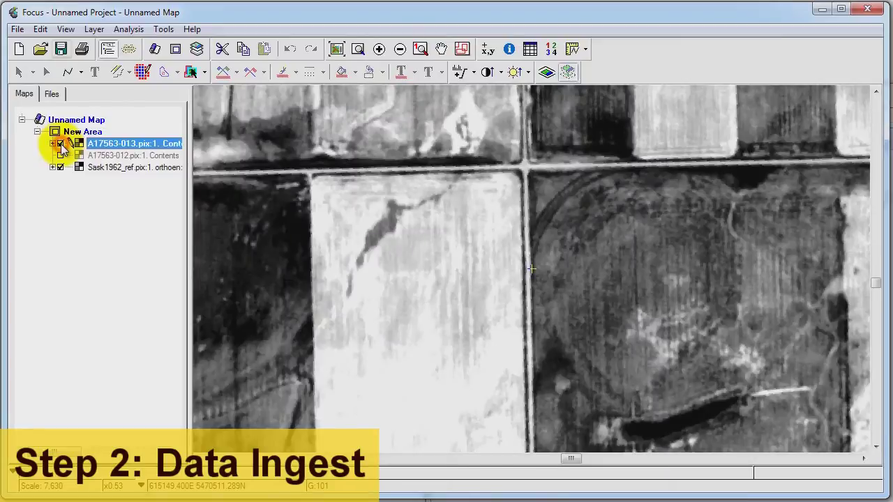
left_click(60, 145)
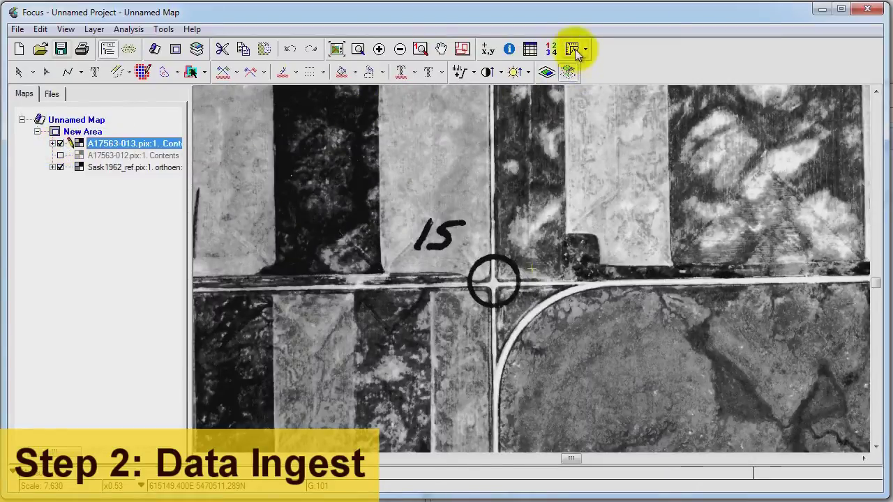
left_click(61, 143)
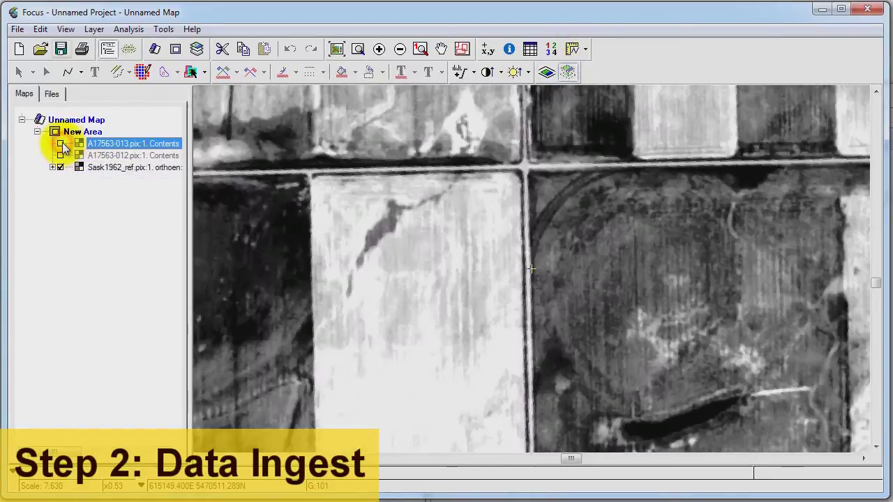
left_click(60, 144)
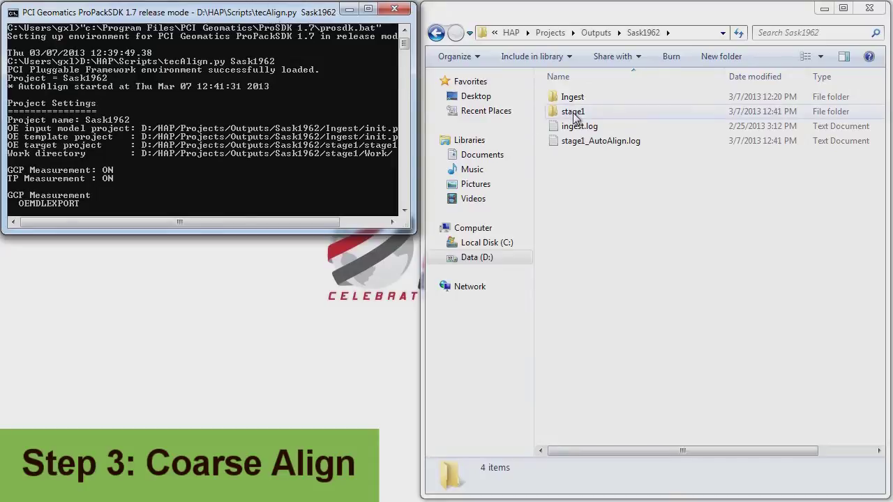
Select the new stage1 output folder while tecAlign.py Sask1962 exports the models
left_click(573, 113)
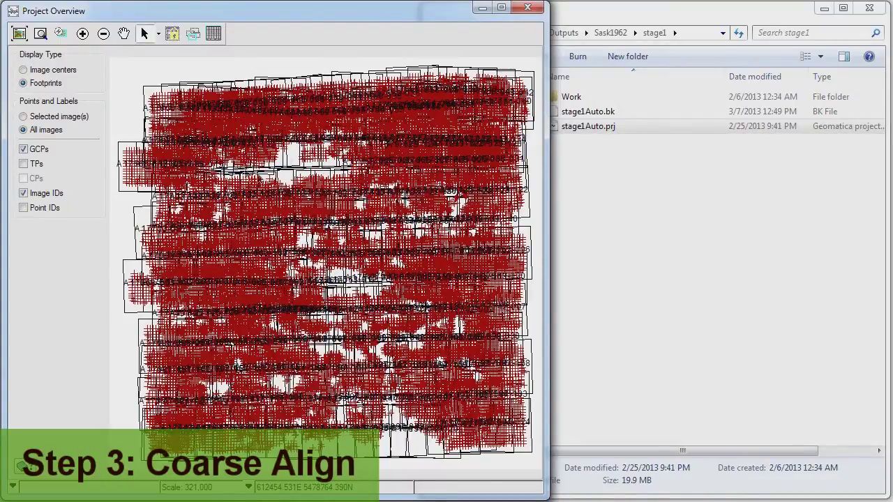
Switch the stage1 Project Overview from showing GCPs to showing tie points
left_click(23, 148)
left_click(23, 164)
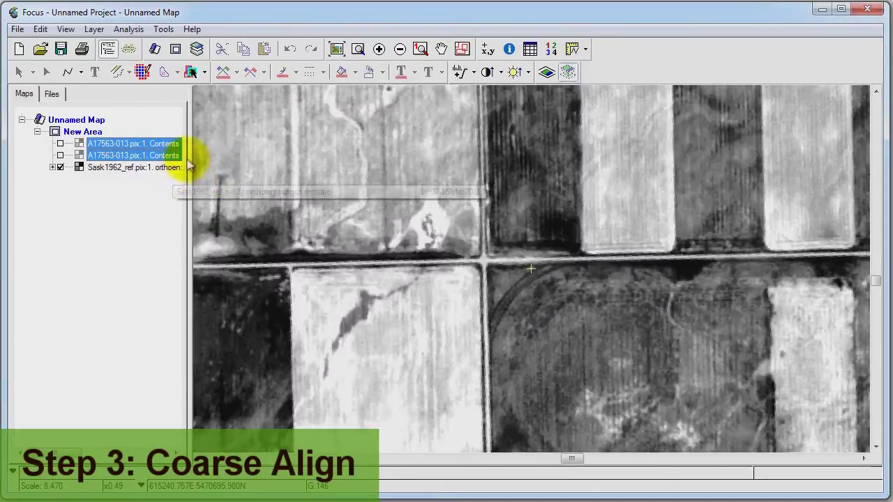
Flip each A17563-013 layer on and off to compare it with the reference at intersection 15
left_click(117, 156)
left_click(60, 155)
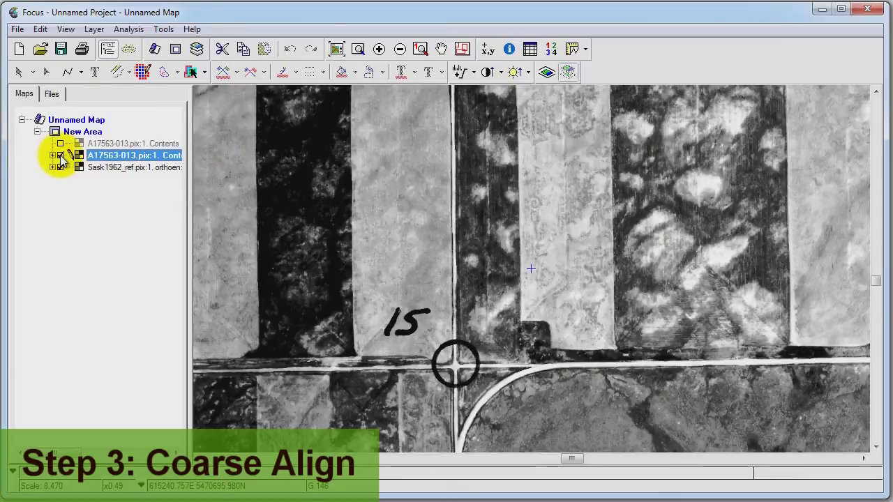
left_click(60, 155)
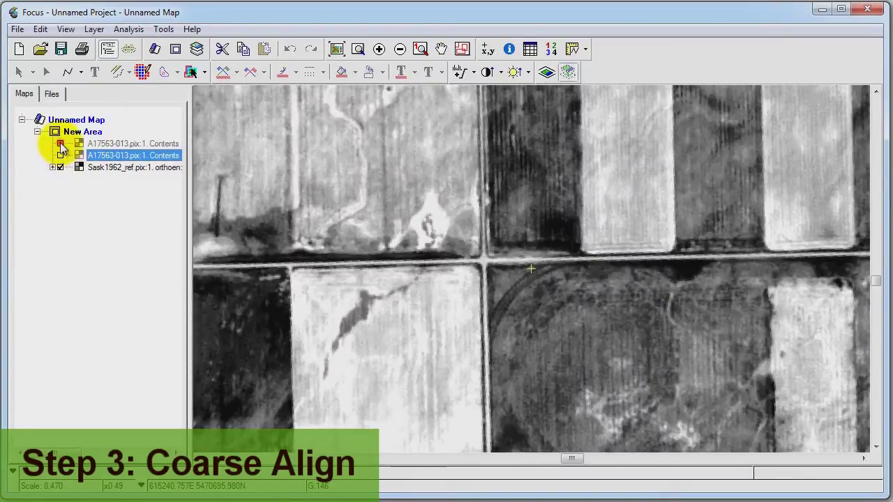
left_click(60, 143)
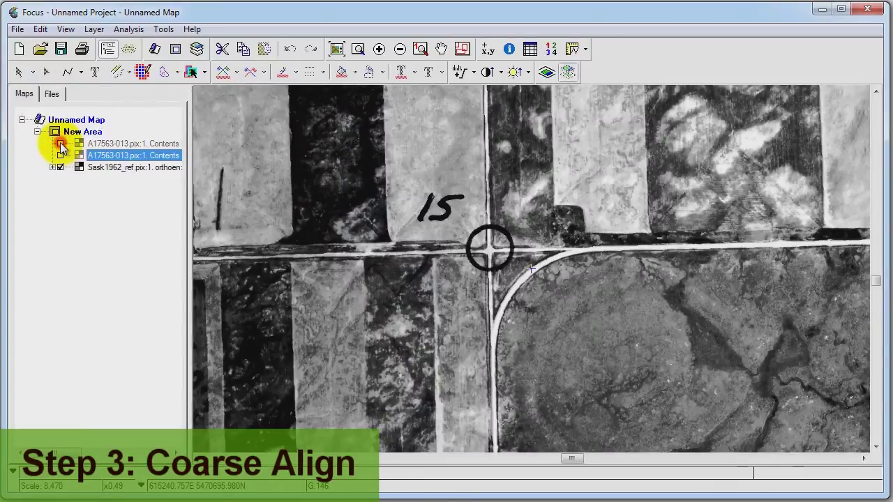
left_click(60, 144)
left_click(60, 144)
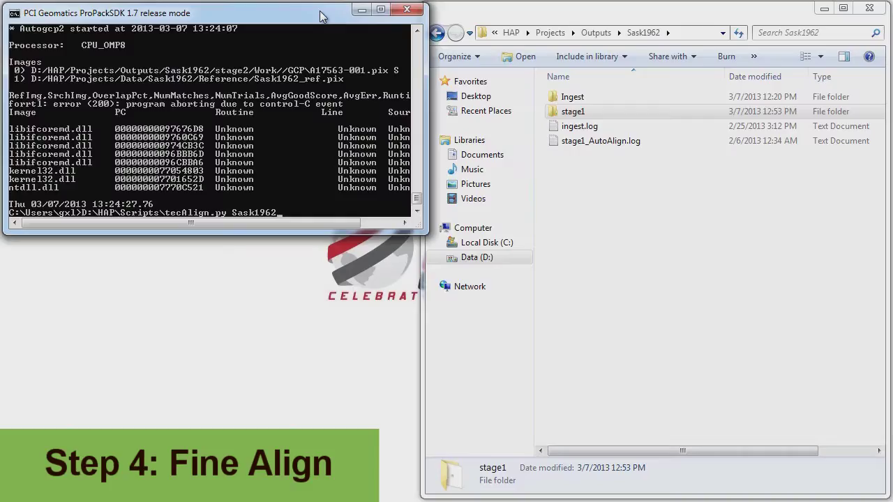
Run tecAlign.py Sask1962 for fine alignment and check the new stage2 folder and stage2_AutoAlign.log
key("Return")
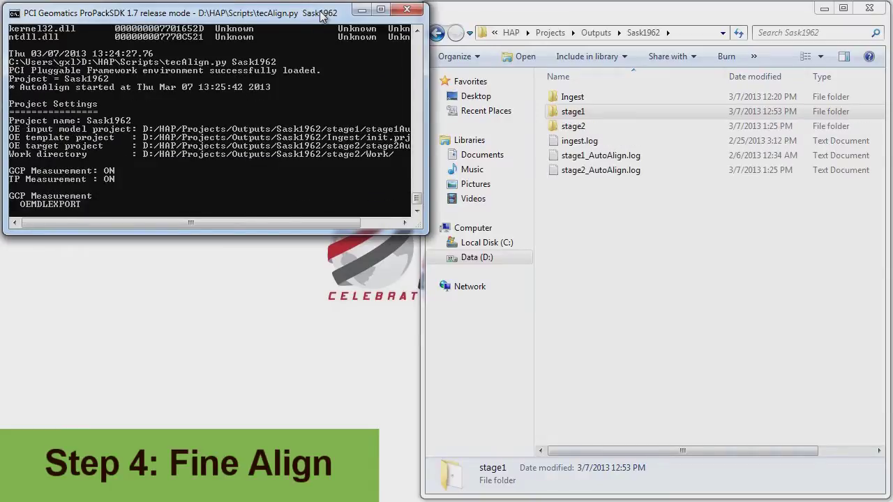
left_click(581, 127)
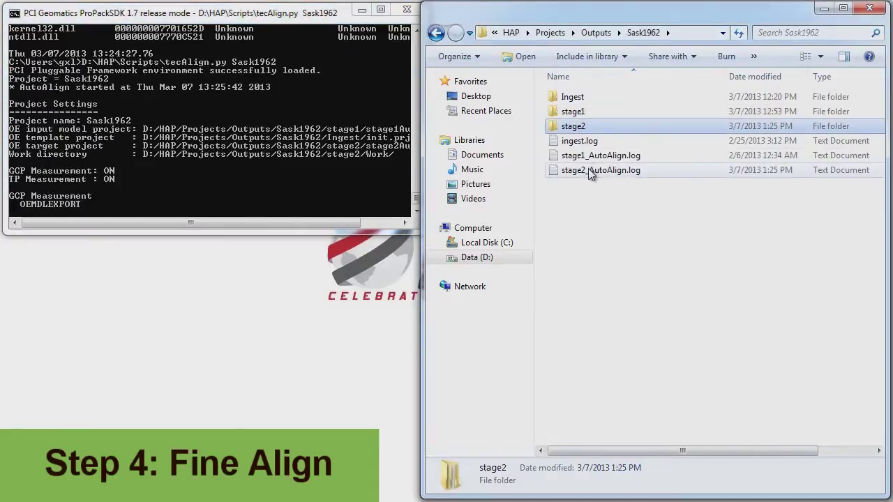
left_click(590, 173)
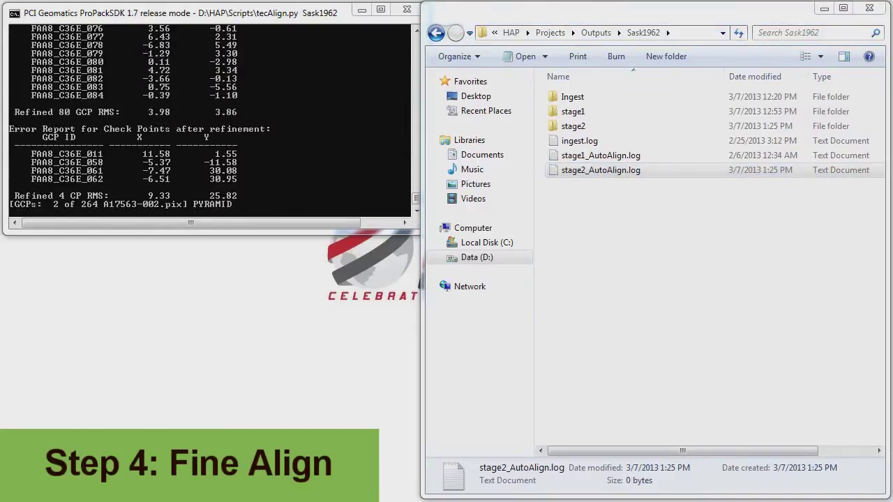
left_click(417, 200)
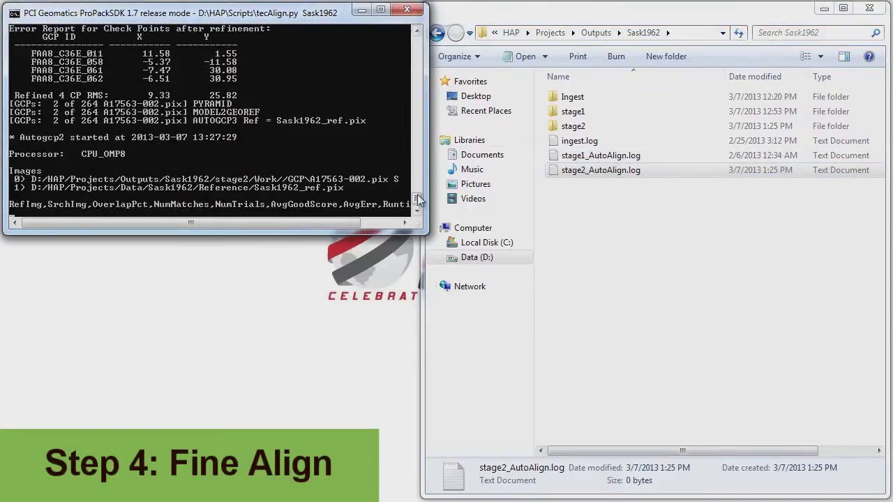
left_click_drag(418, 200, 418, 189)
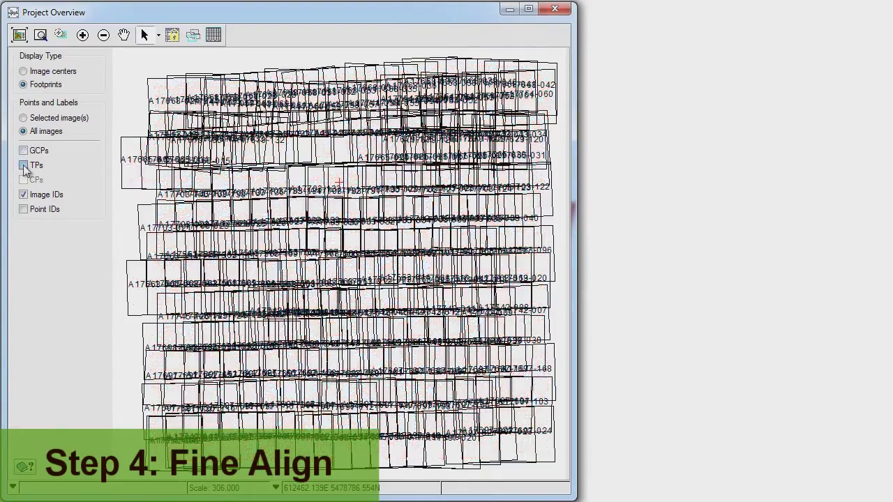
Turn on the TPs display in Project Overview to show tie points over the photo footprints
left_click(23, 165)
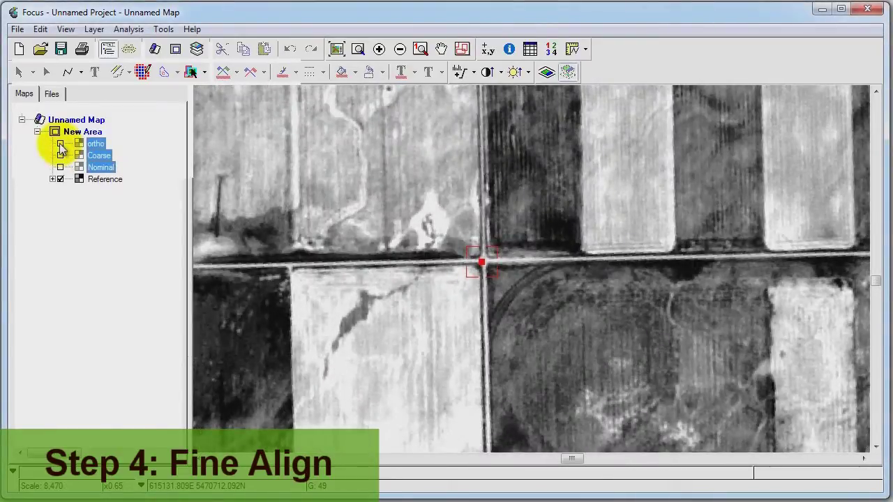
Toggle the Nominal, then the ortho layer over Reference to check alignment at intersection 15
left_click(60, 167)
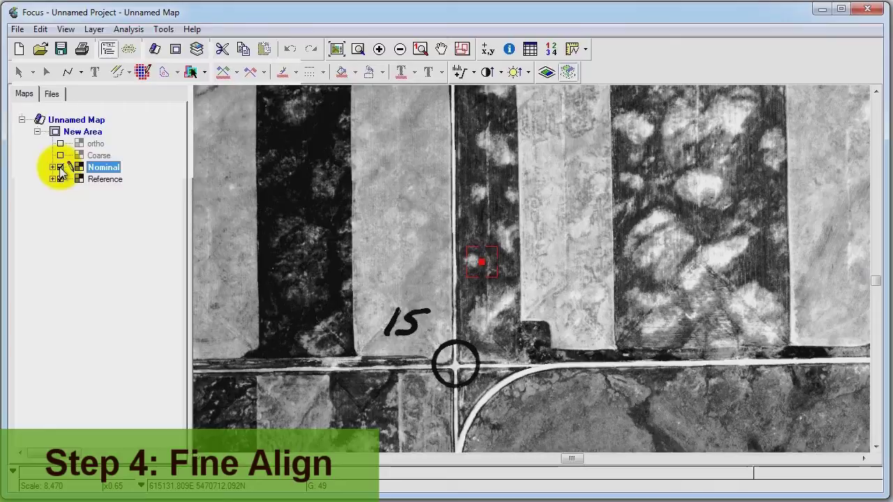
left_click(60, 168)
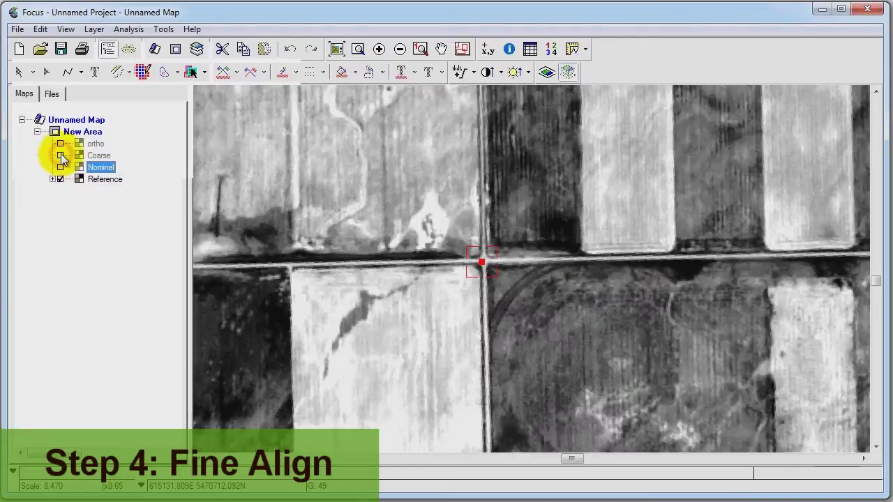
left_click(60, 144)
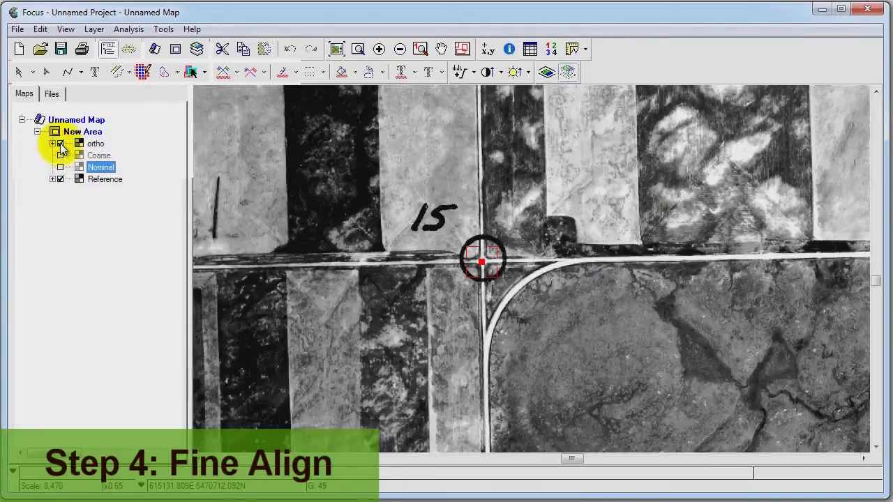
left_click(60, 143)
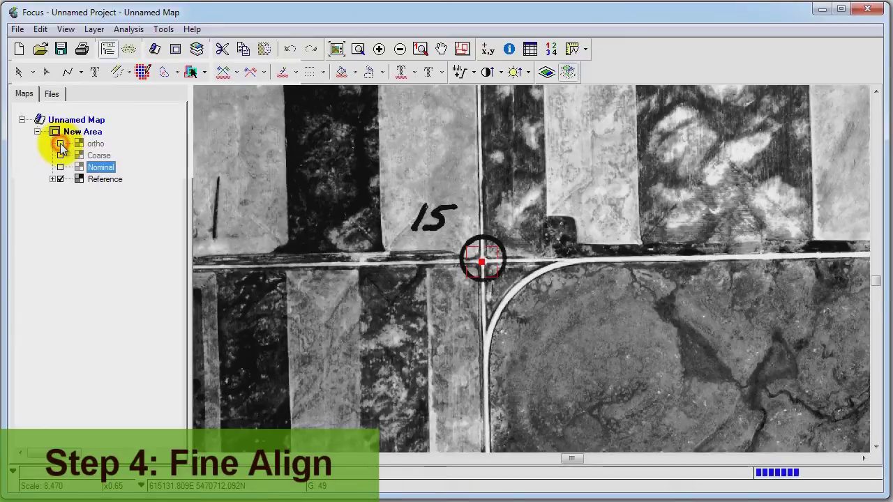